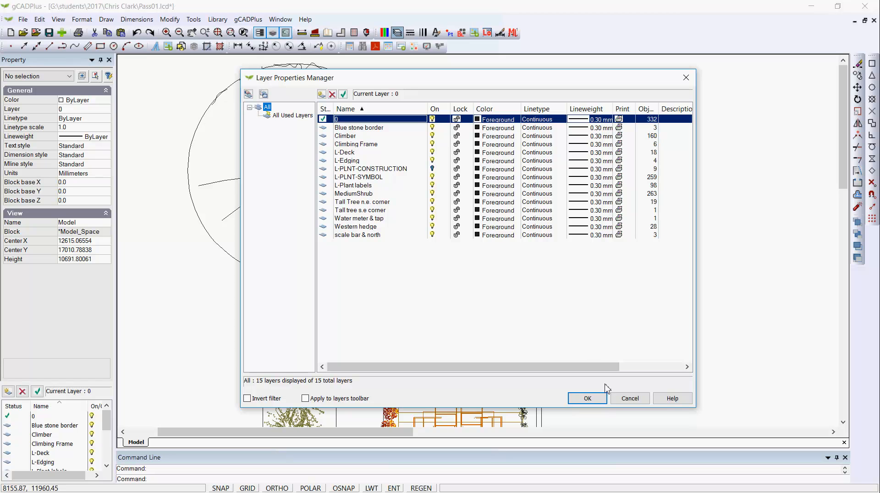
Isolate layer 0 so that only its objects are displayed
left_click(587, 398)
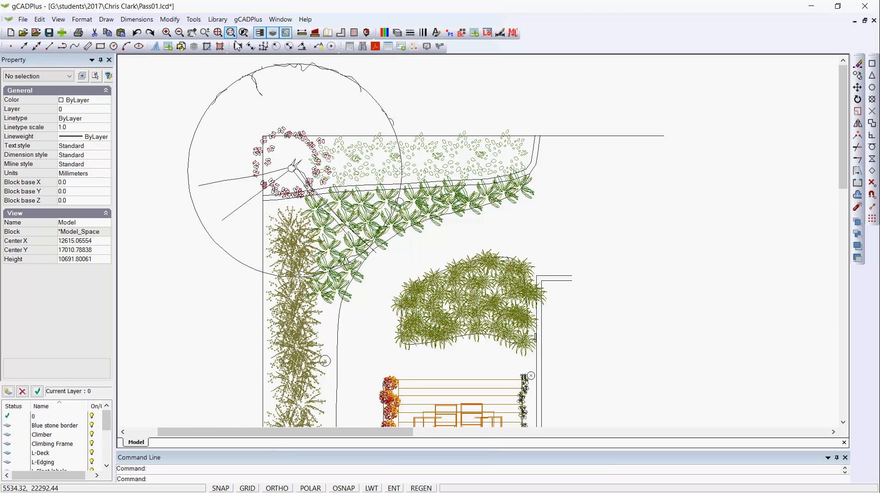
left_click(204, 23)
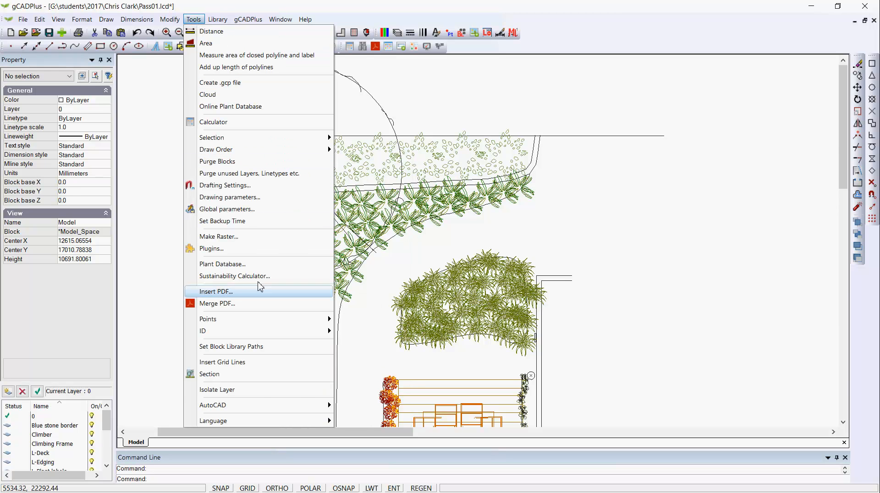
left_click(261, 390)
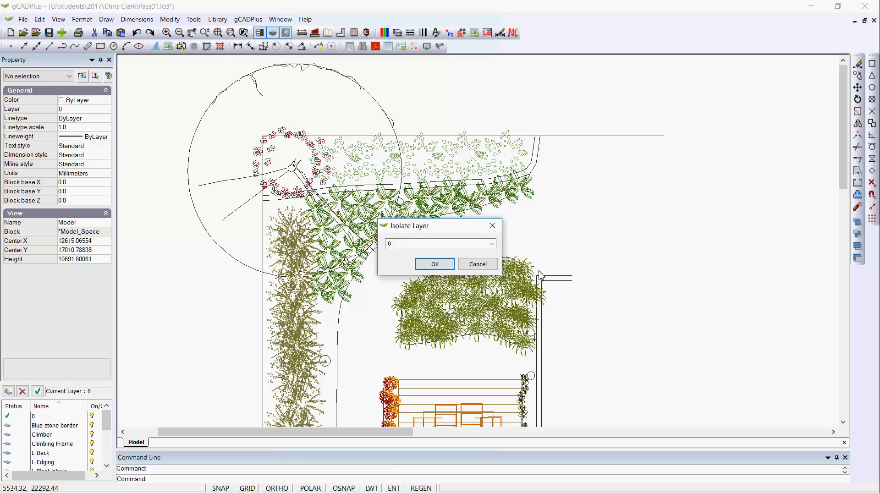
left_click(434, 265)
scroll(431, 269, "down", 1)
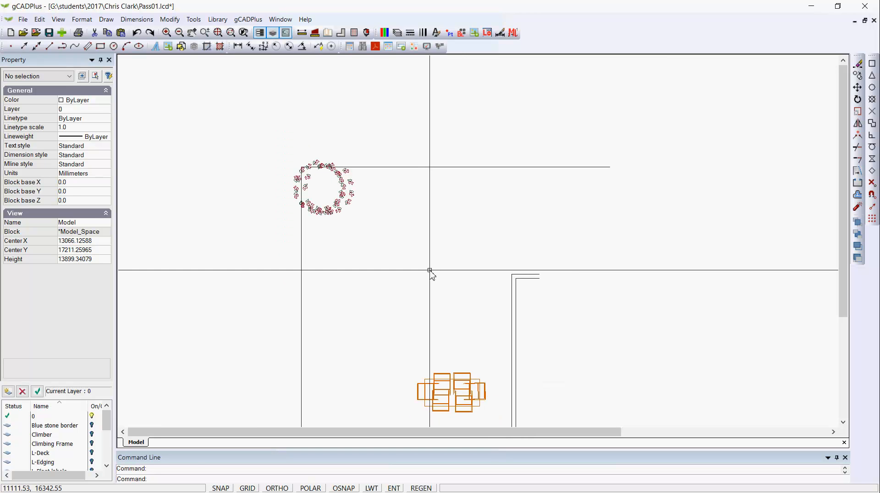
Inspect the properties of a garden furniture polyline on layer 0, and clear the selection
left_click(444, 395)
scroll(457, 395, "up", 1)
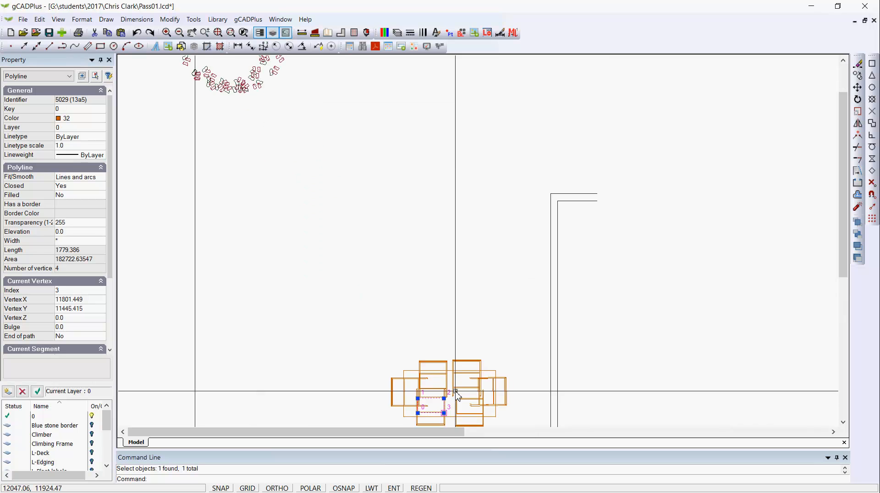
middle_click_drag(454, 391, 445, 341)
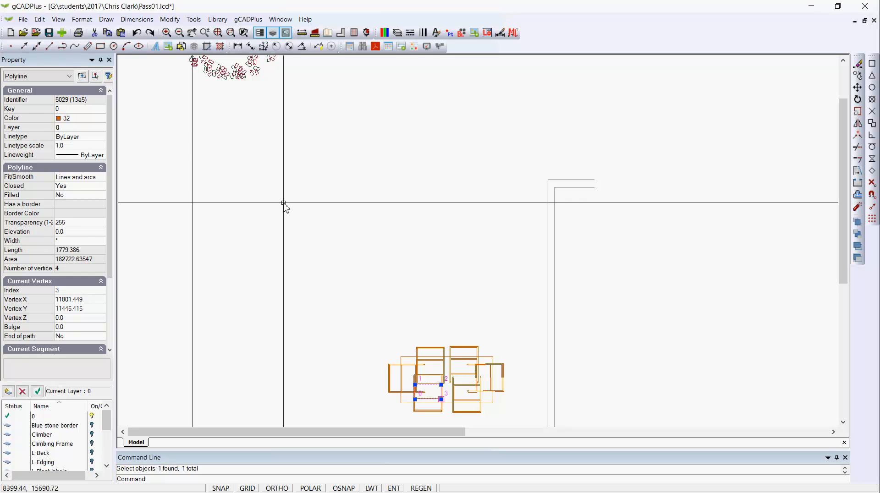
key("Escape")
scroll(293, 203, "down", 5)
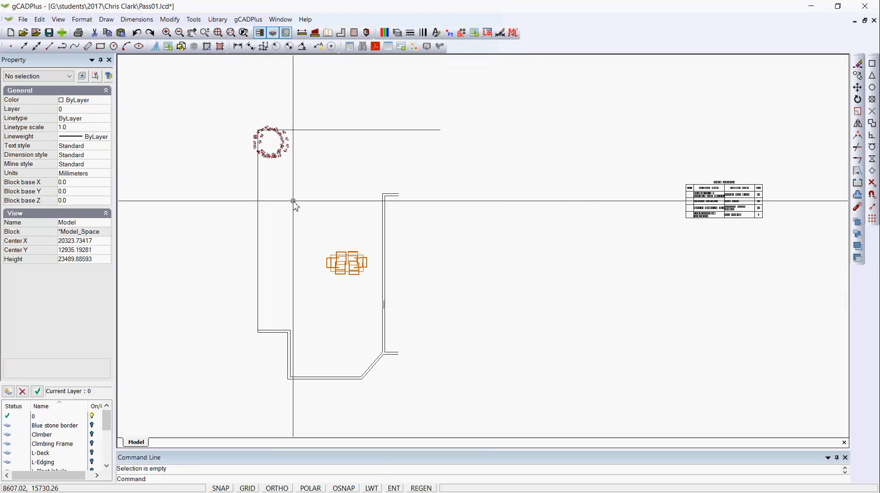
Turn on the visibility of all layers in the drawing
left_click(397, 33)
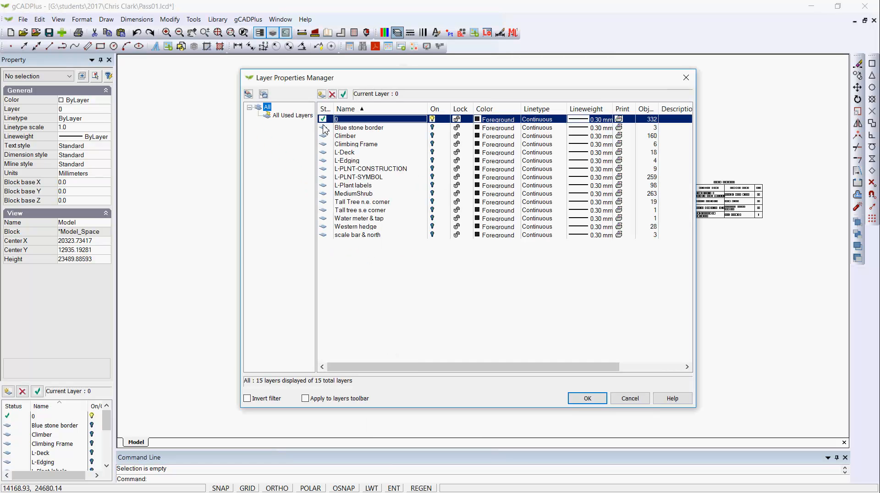
right_click(258, 106)
left_click(289, 113)
left_click(588, 399)
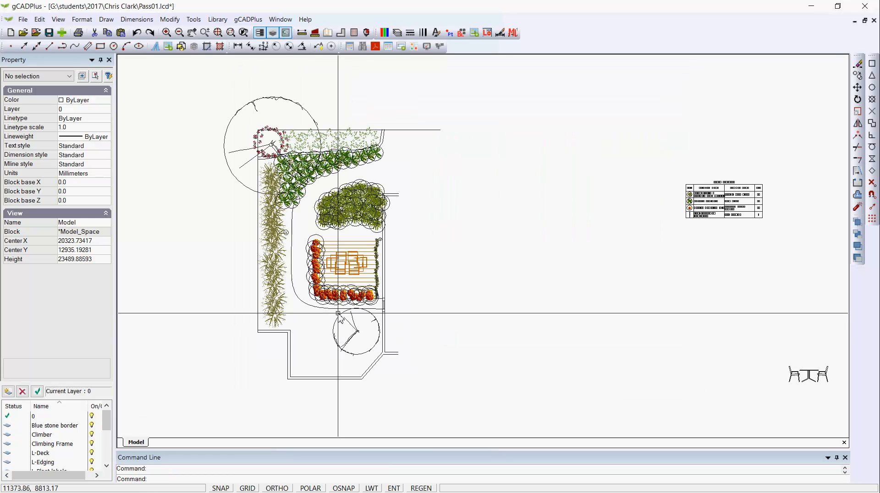
Review the layers' object counts and isolate the layer Tall Tree n.e. corner
left_click(397, 34)
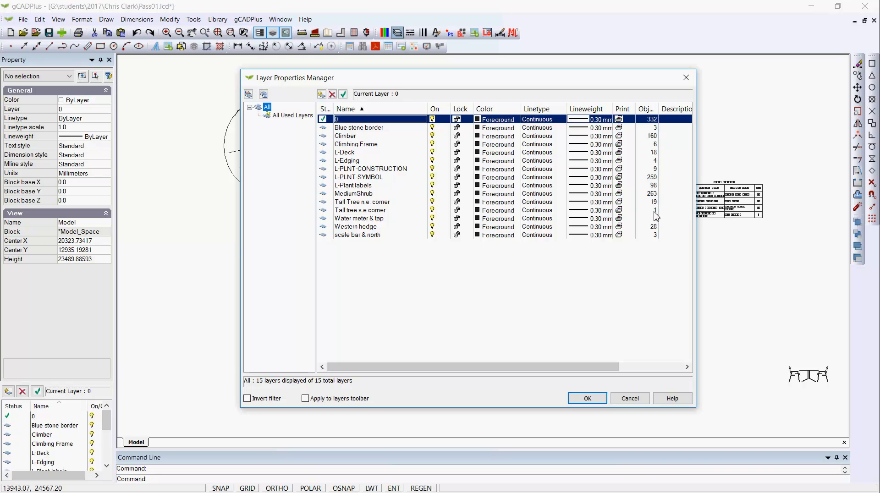
left_click(630, 398)
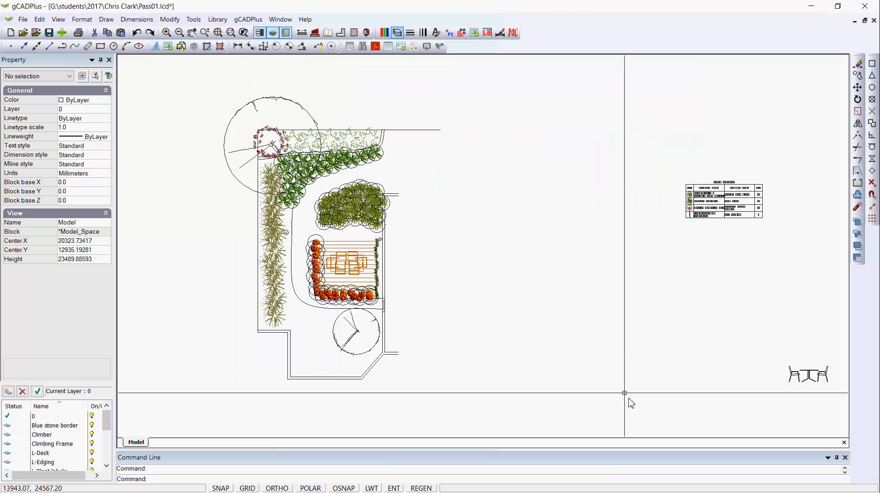
left_click(192, 20)
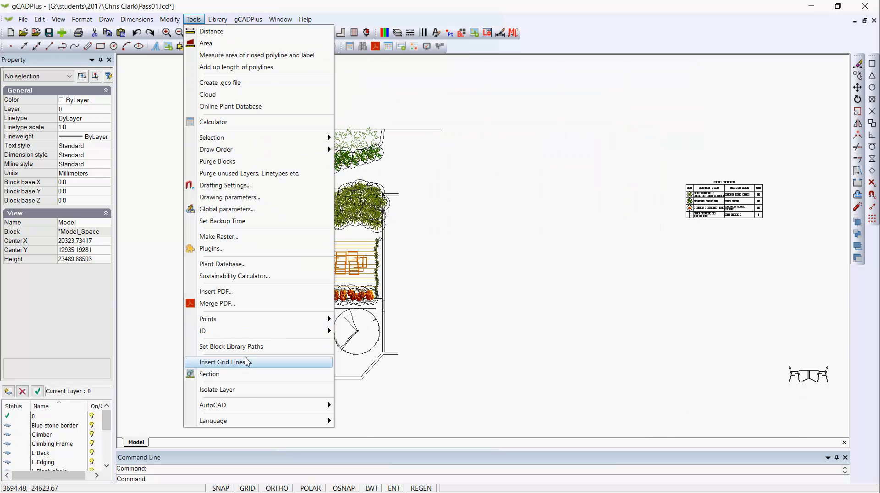
left_click(245, 390)
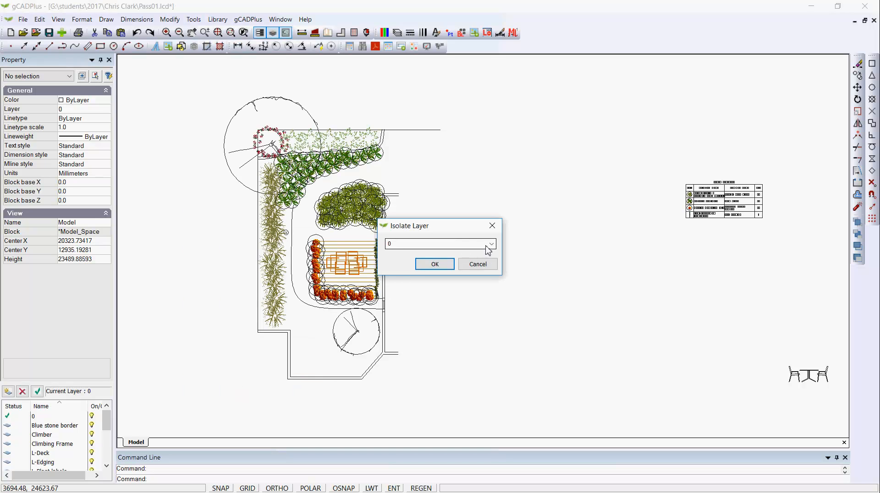
left_click(487, 246)
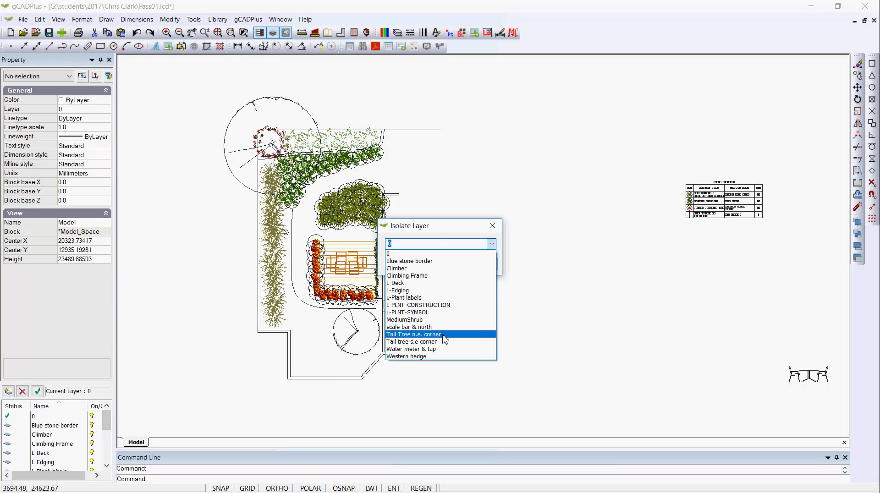
left_click(441, 339)
left_click(438, 265)
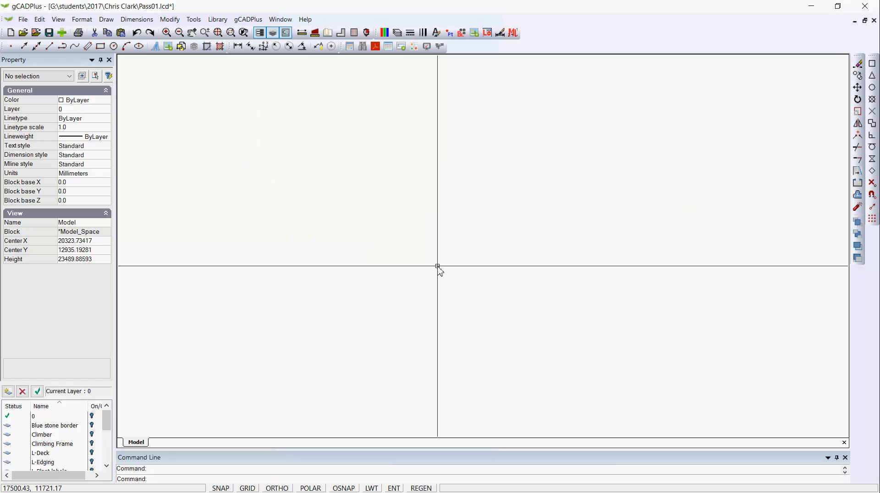
scroll(438, 266, "down", 3)
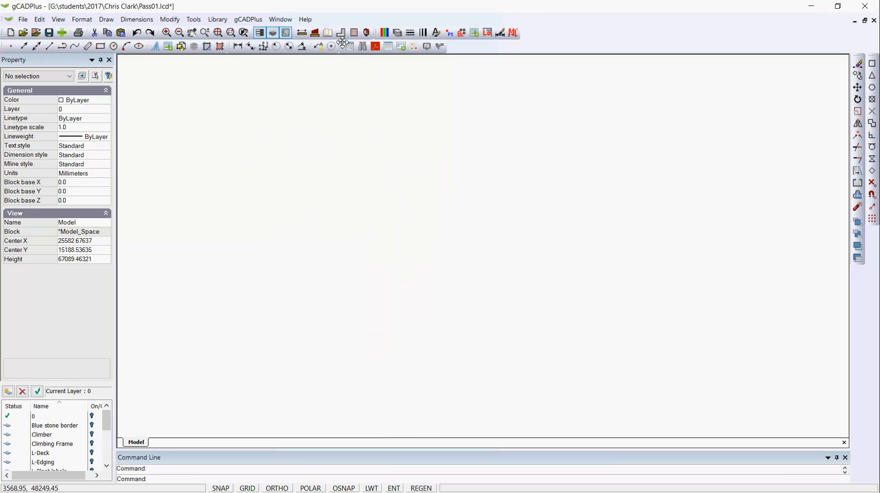
Restore the full plan by making every layer visible again
left_click(397, 33)
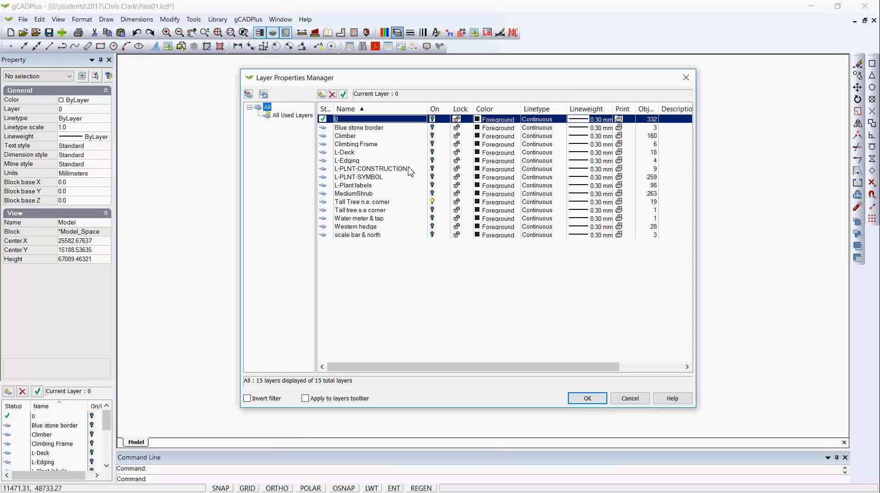
right_click(260, 110)
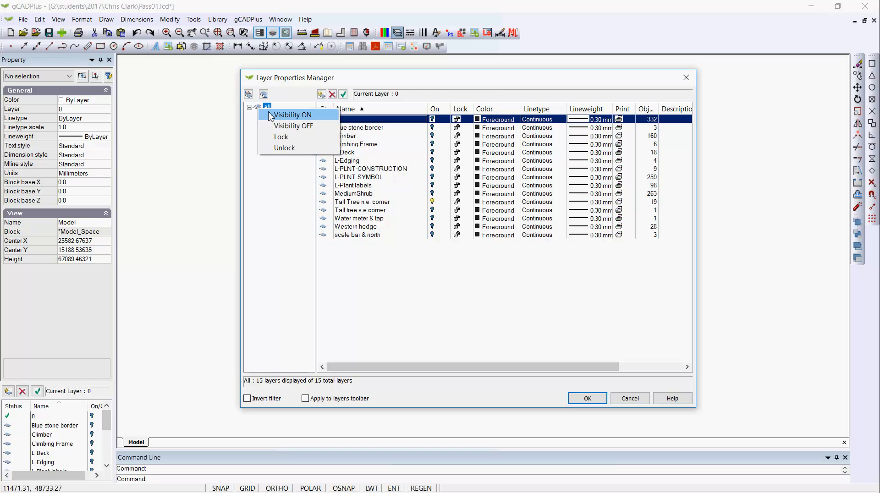
left_click(271, 116)
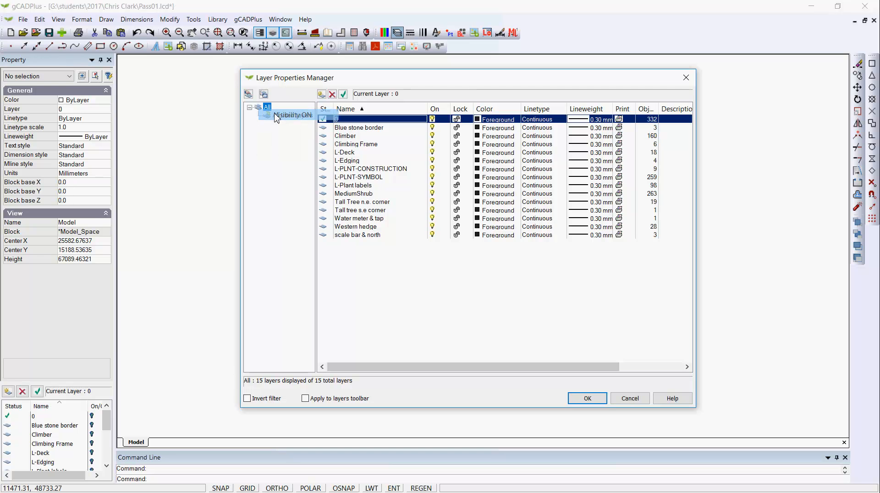
left_click(588, 398)
Open the Tall Tree n.e. corner block for editing and inspect the layer of one branch polyline
scroll(399, 242, "up", 5)
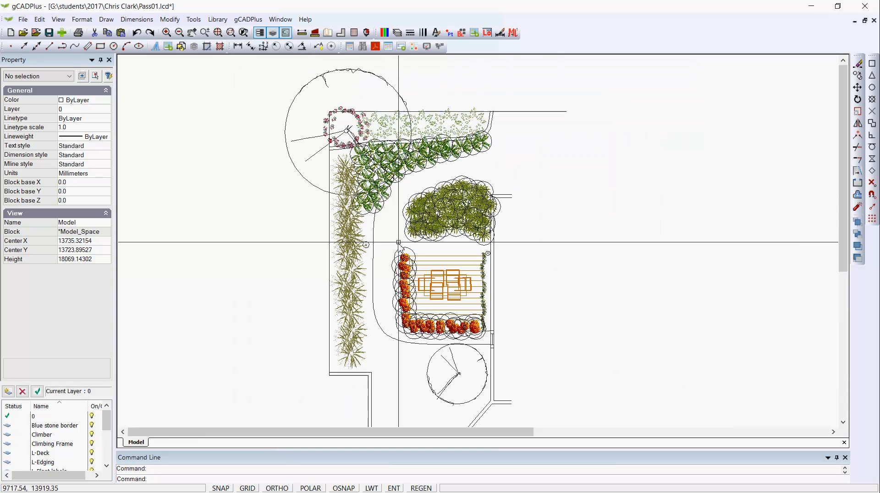
scroll(398, 242, "up", 2)
middle_click_drag(297, 161, 295, 236)
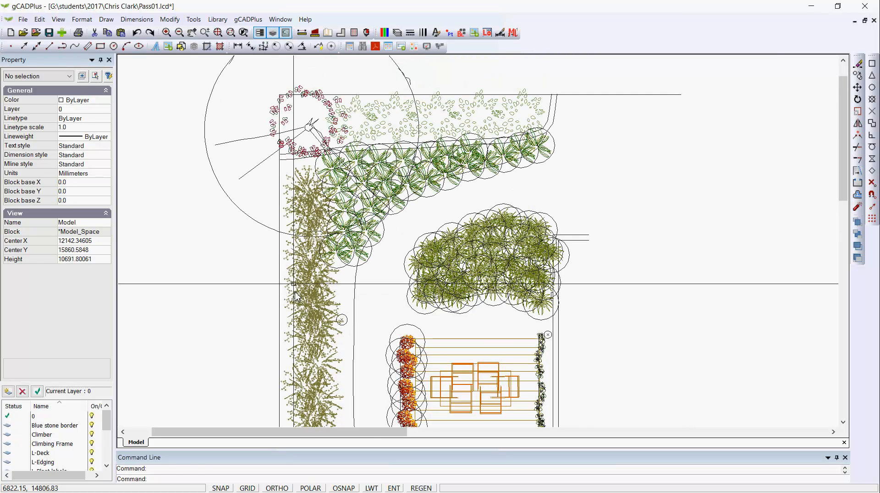
left_click(251, 226)
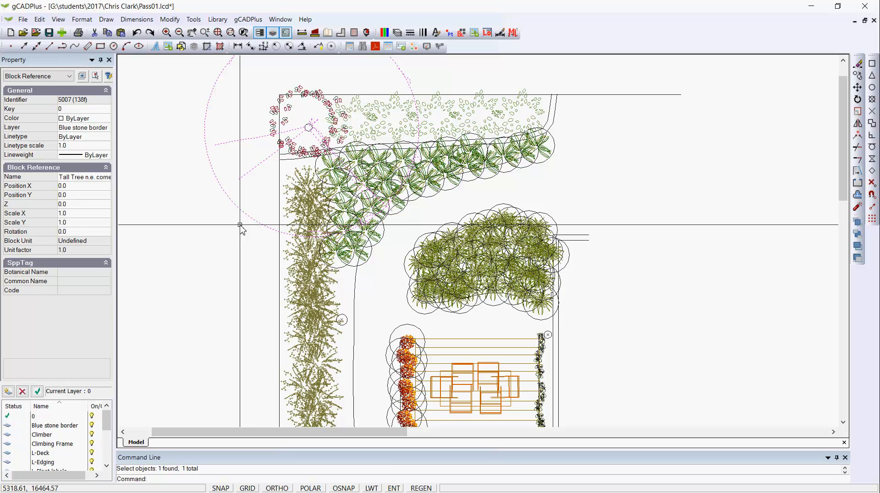
right_click(248, 189)
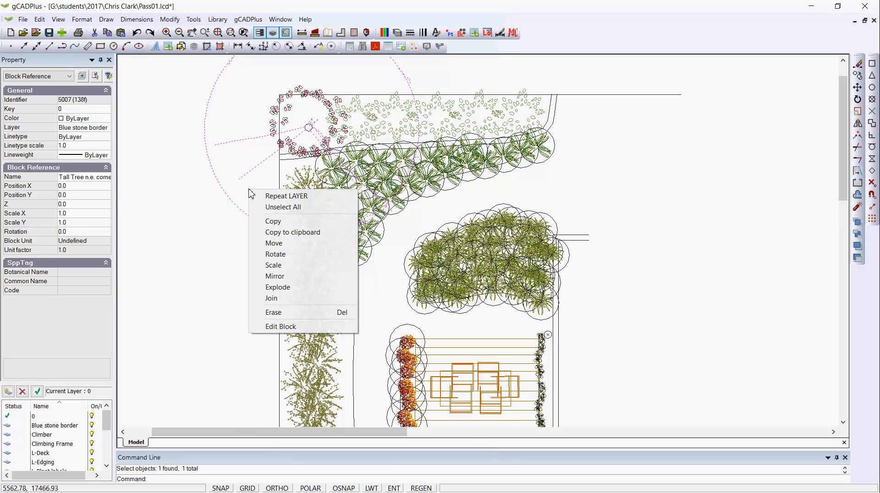
left_click(300, 328)
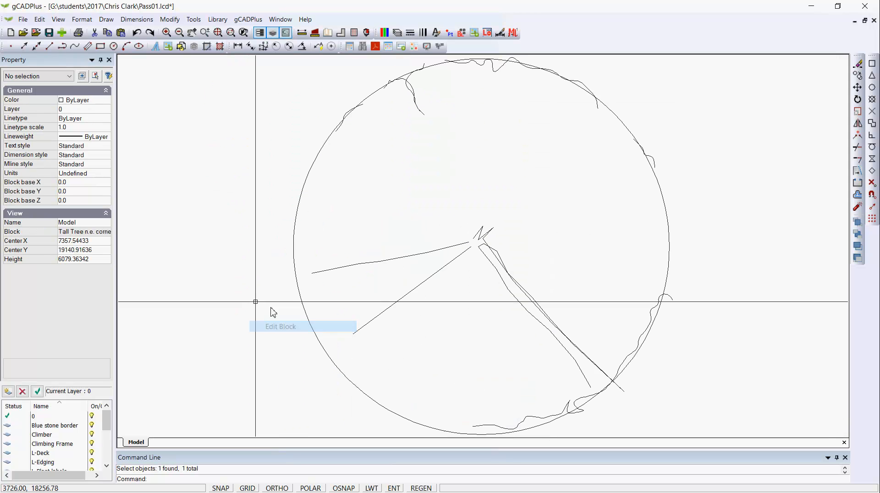
left_click(429, 251)
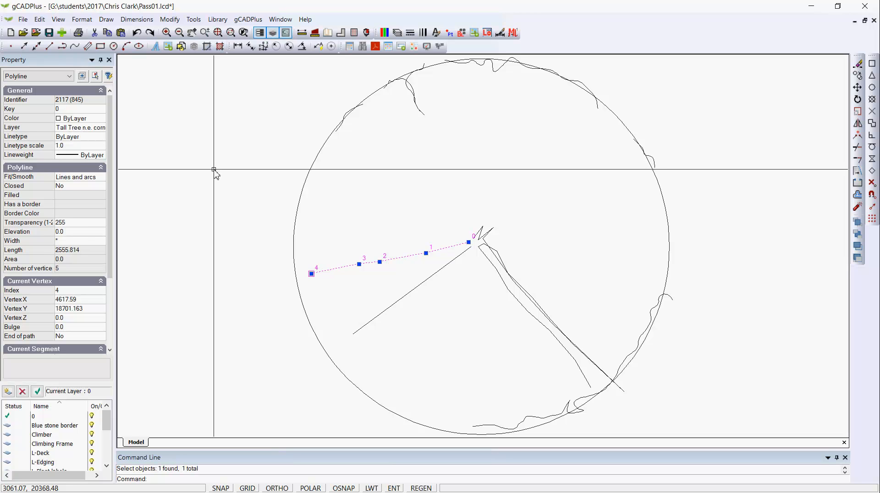
key("Escape")
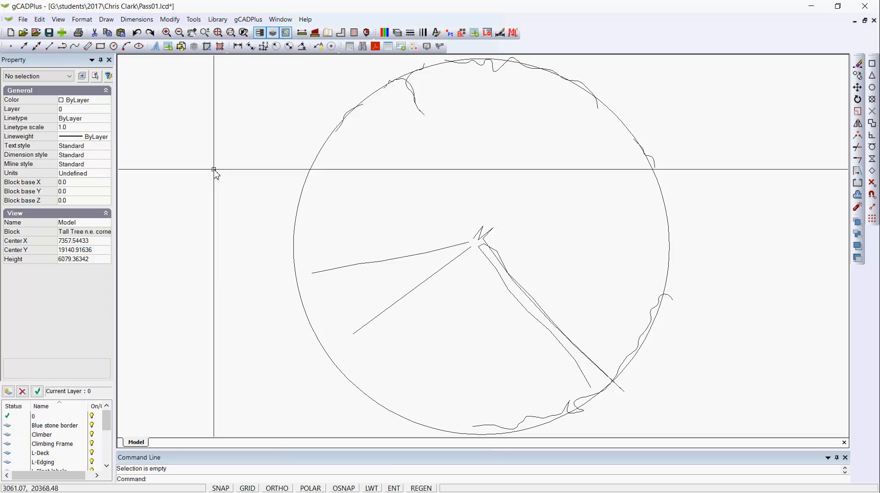
right_click(380, 160)
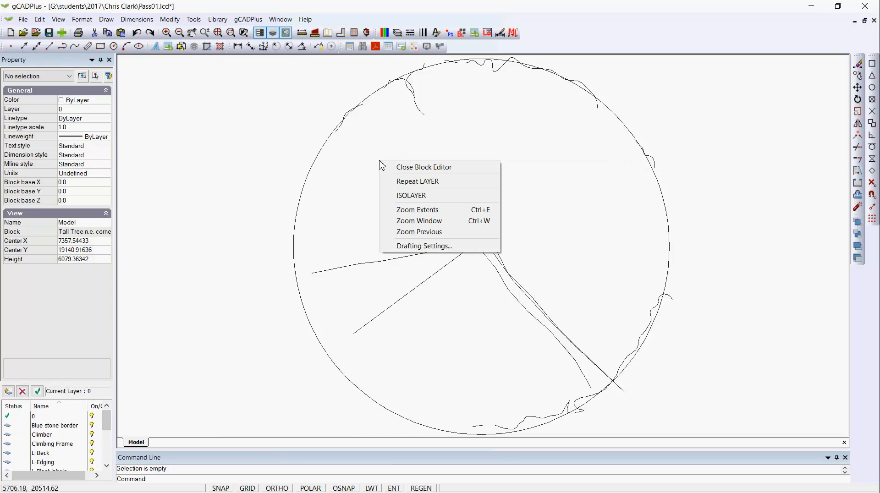
left_click(350, 187)
Assign all objects inside the tree block to layer 0 and close the block editor
scroll(350, 187, "down", 3)
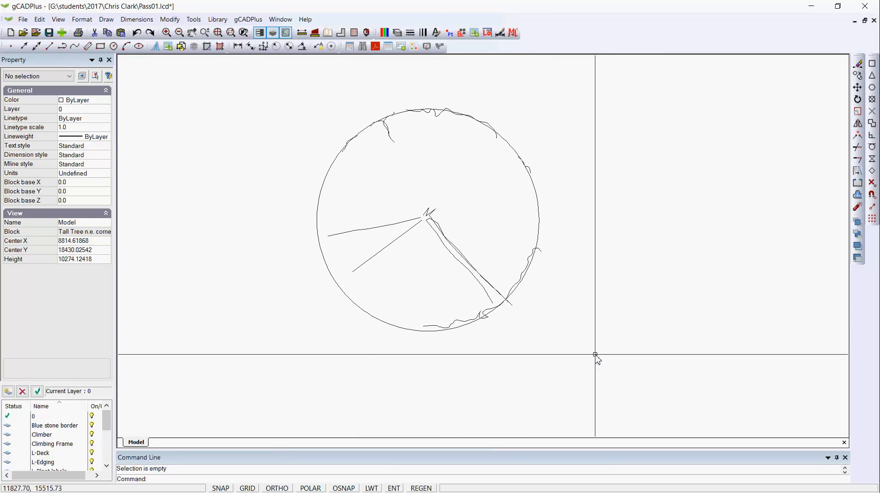
left_click_drag(595, 354, 297, 90)
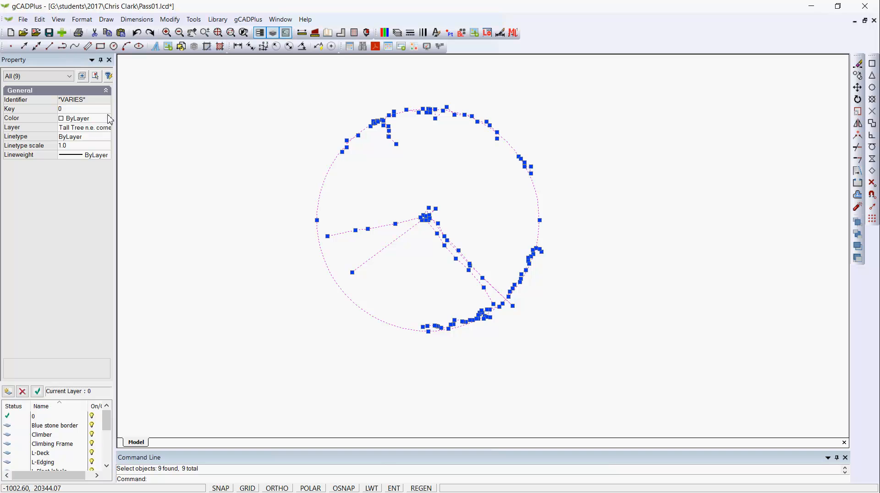
left_click(109, 129)
left_click(109, 128)
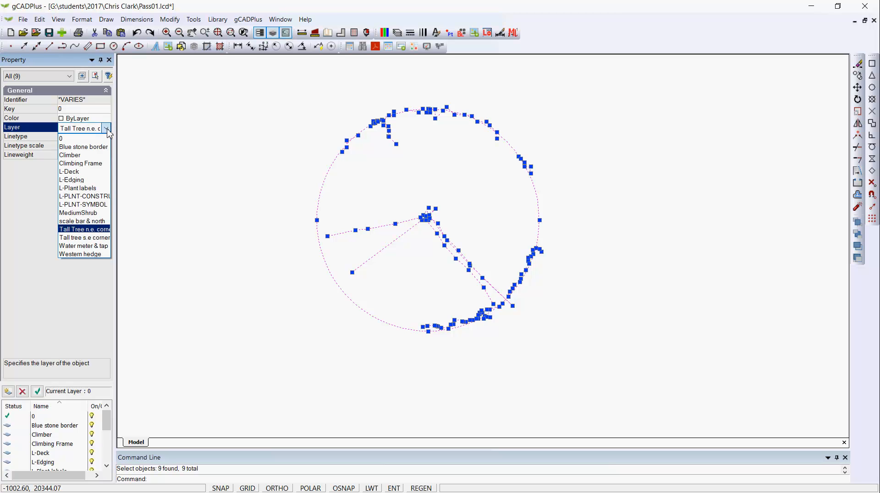
left_click(89, 138)
right_click(206, 164)
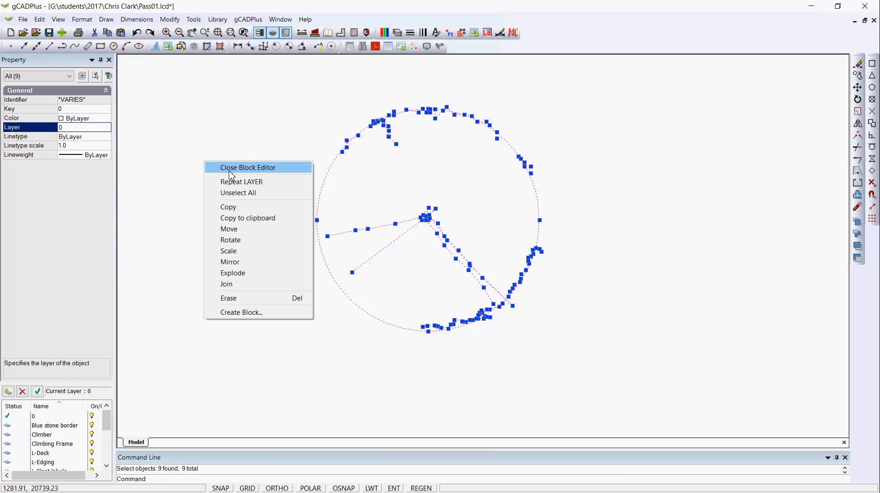
left_click(232, 168)
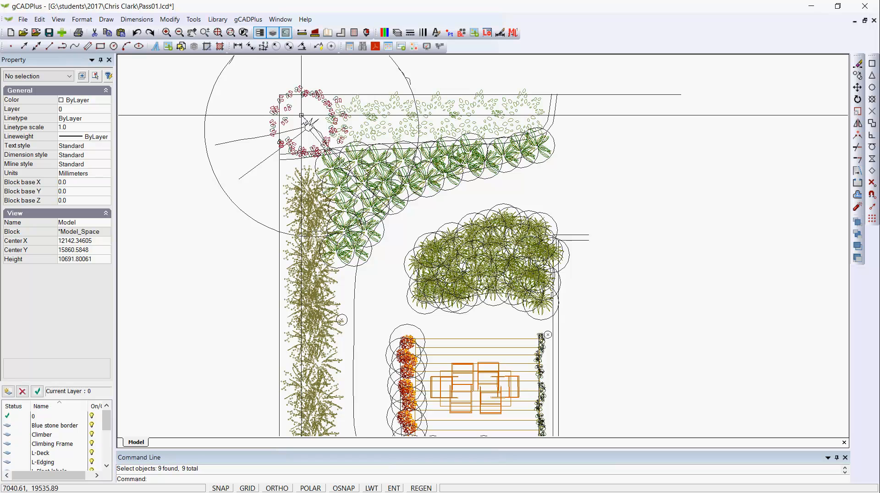
Review the layers' object counts and inspect the layer of a branch polyline inside the Tall Tree n.e. corner block
left_click(397, 33)
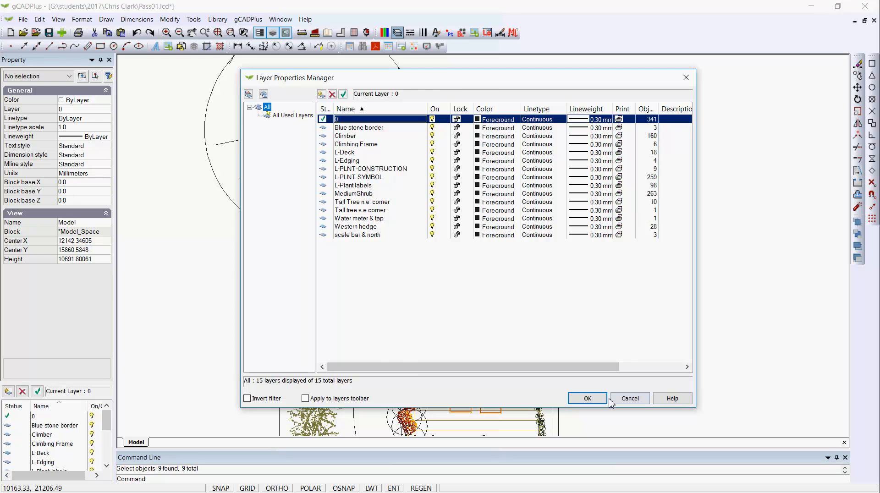
left_click(588, 398)
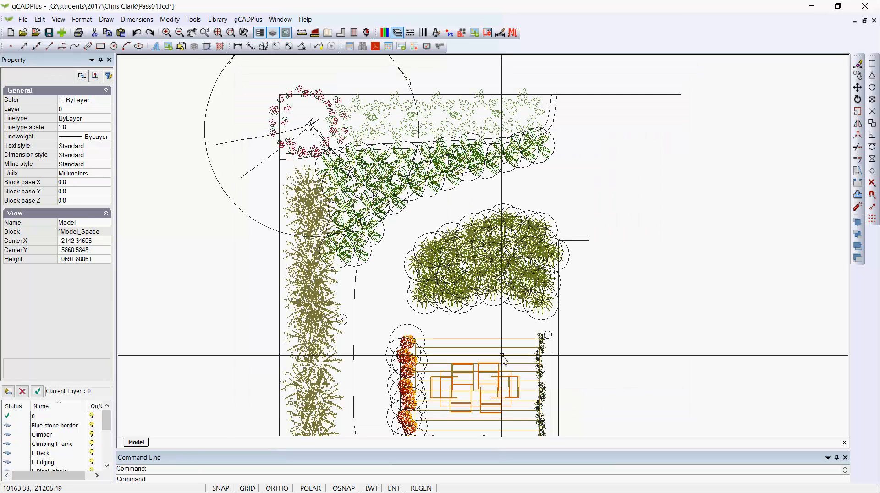
left_click(228, 195)
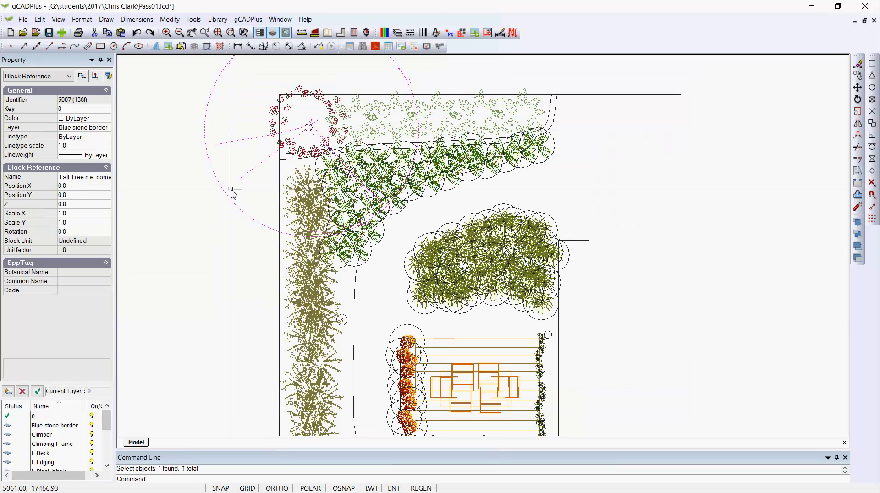
right_click(230, 190)
left_click(263, 327)
scroll(222, 290, "down", 3)
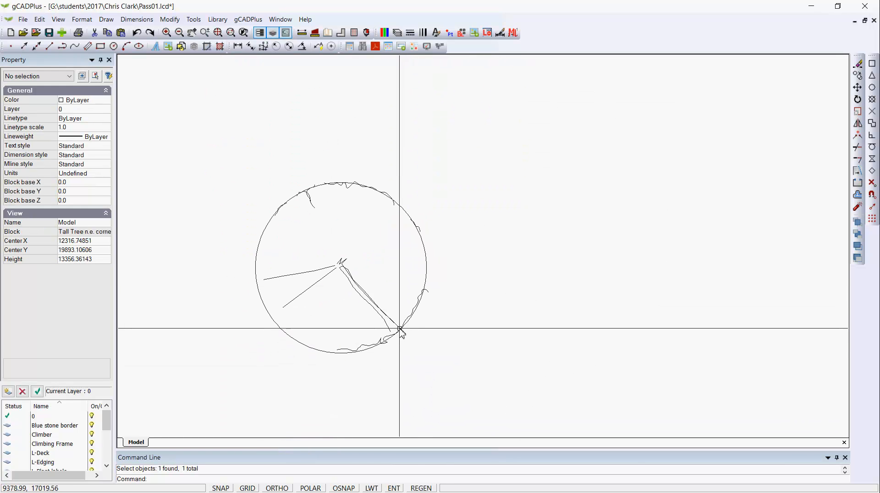
left_click(398, 327)
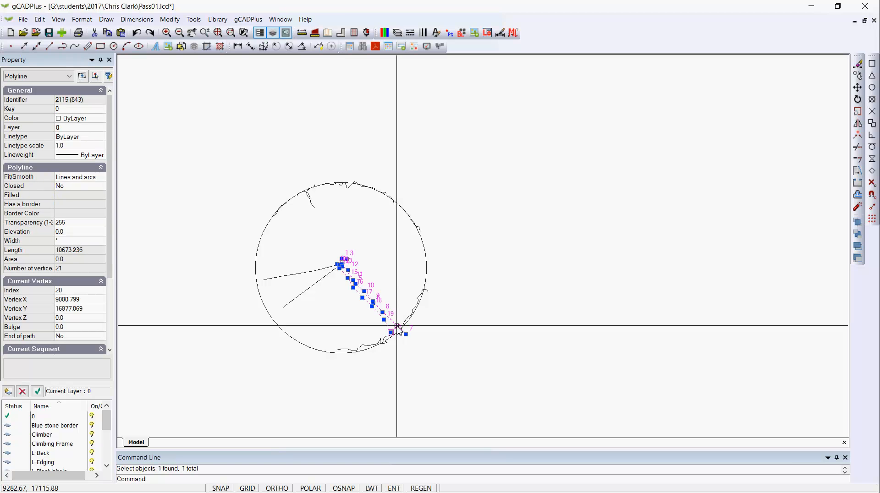
key("Escape")
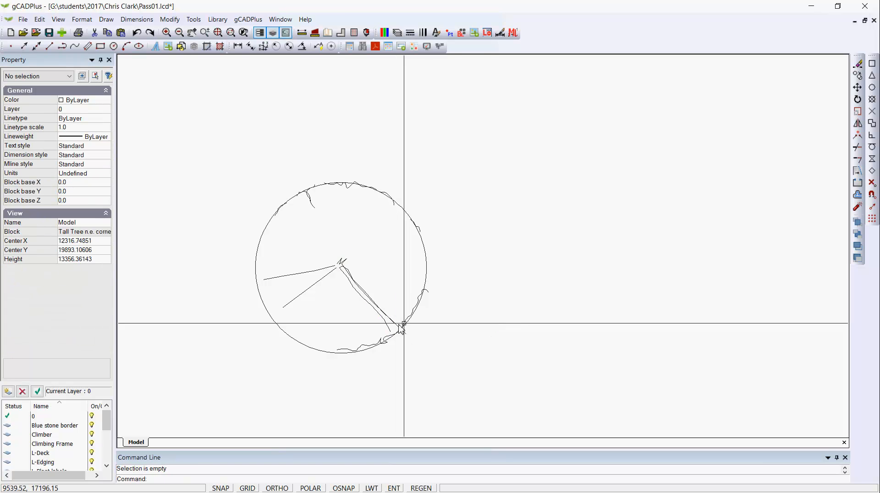
right_click(491, 251)
left_click(507, 260)
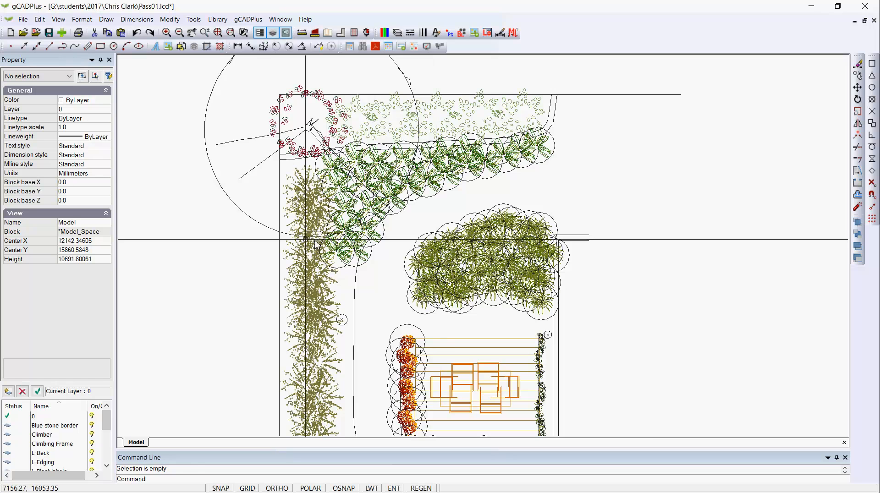
Move the Tall Tree n.e. corner block reference from layer Blue stone border to layer 0
left_click(259, 223)
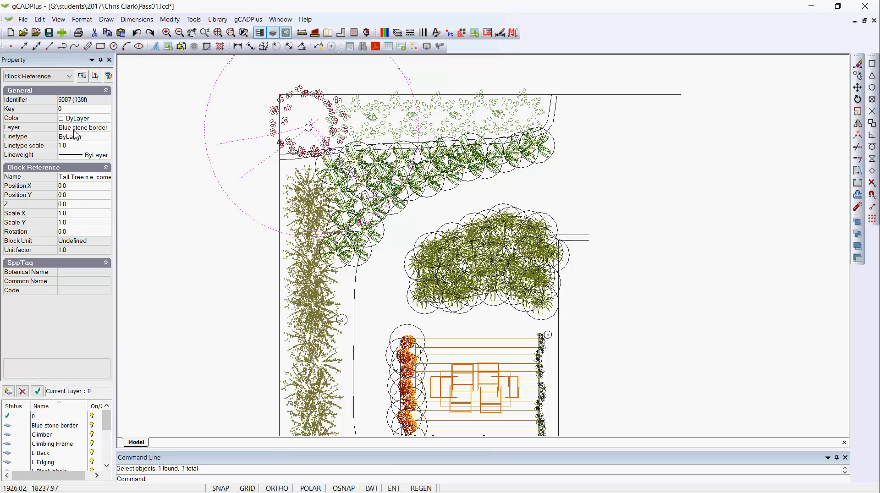
left_click(108, 129)
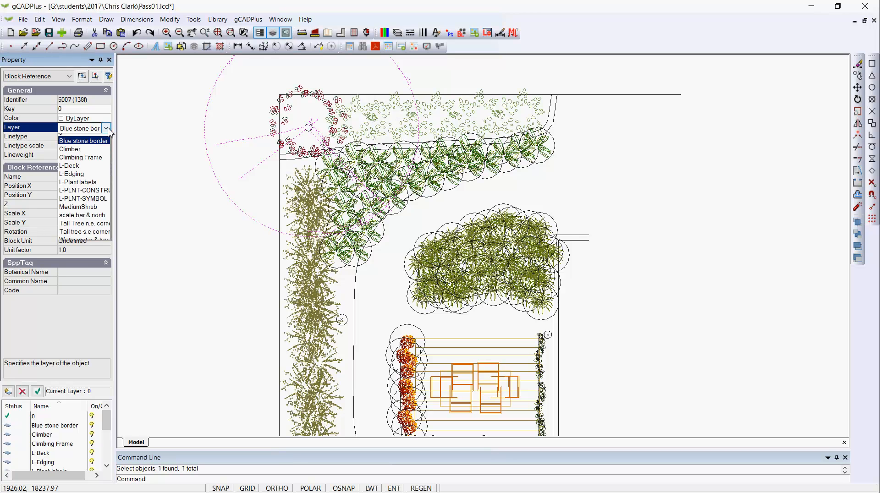
left_click(81, 138)
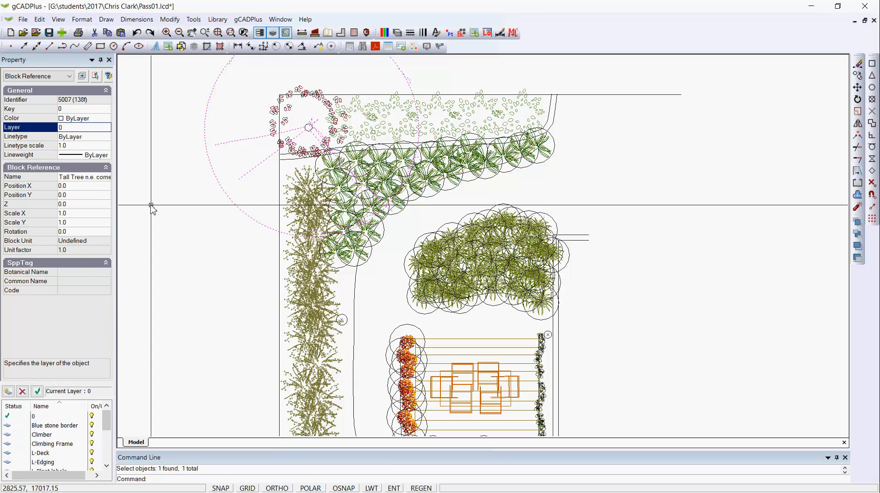
key("Escape")
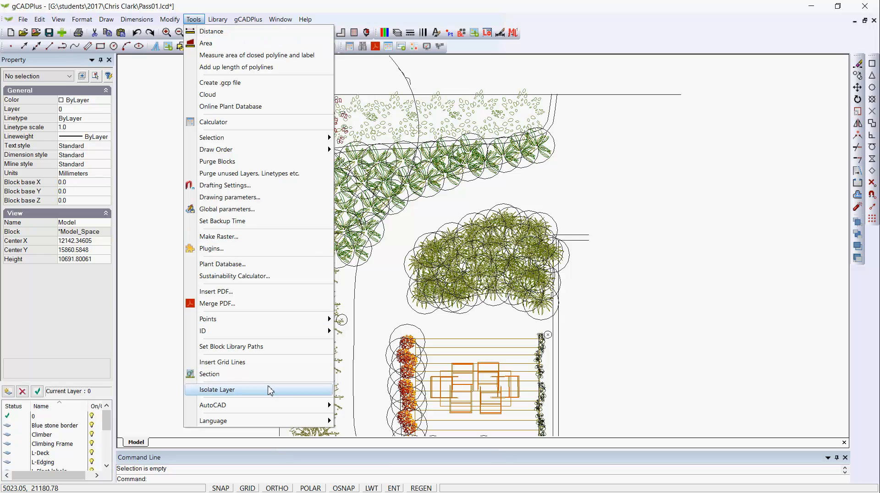
Isolate layer 0 to examine which objects it holds, and turn all layers back on
left_click(229, 393)
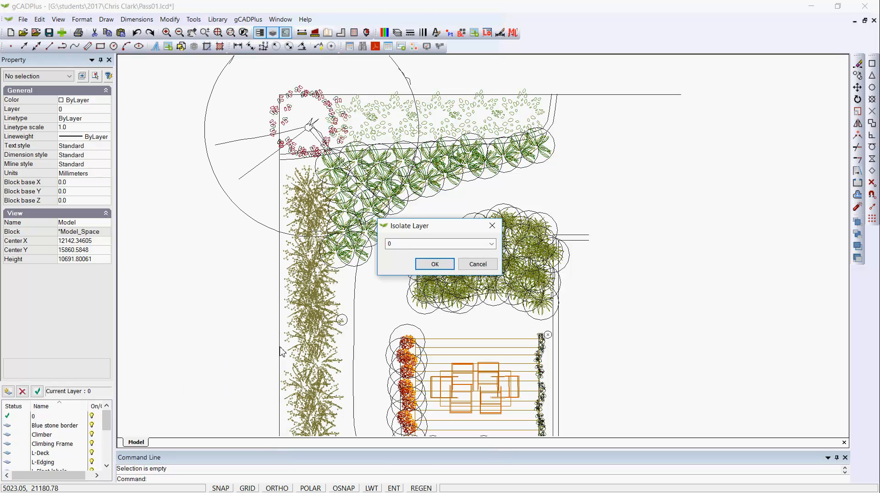
left_click(436, 263)
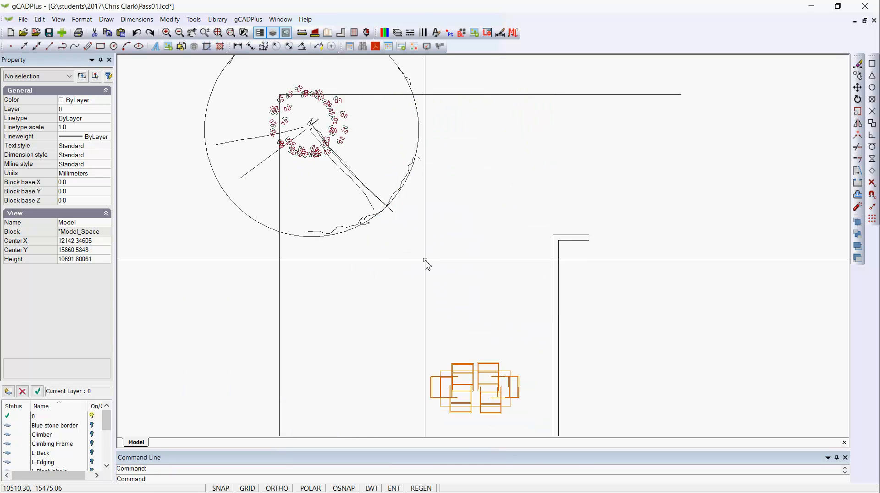
scroll(300, 204, "down", 4)
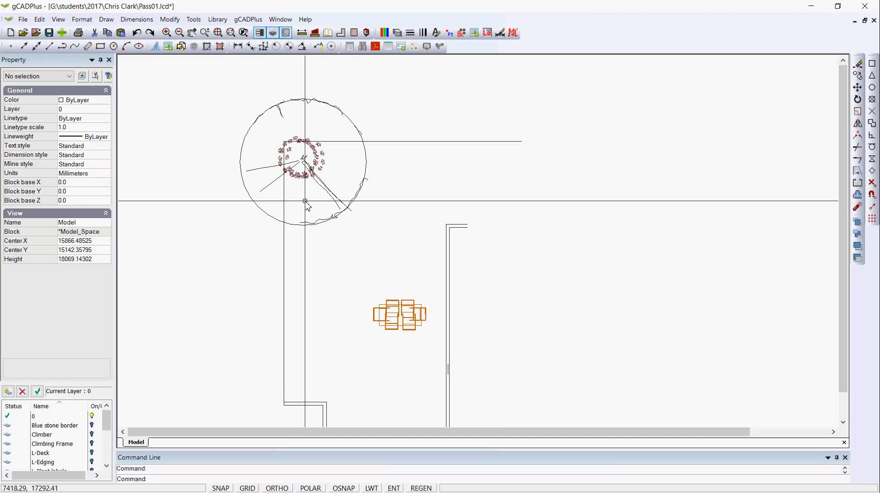
left_click(399, 35)
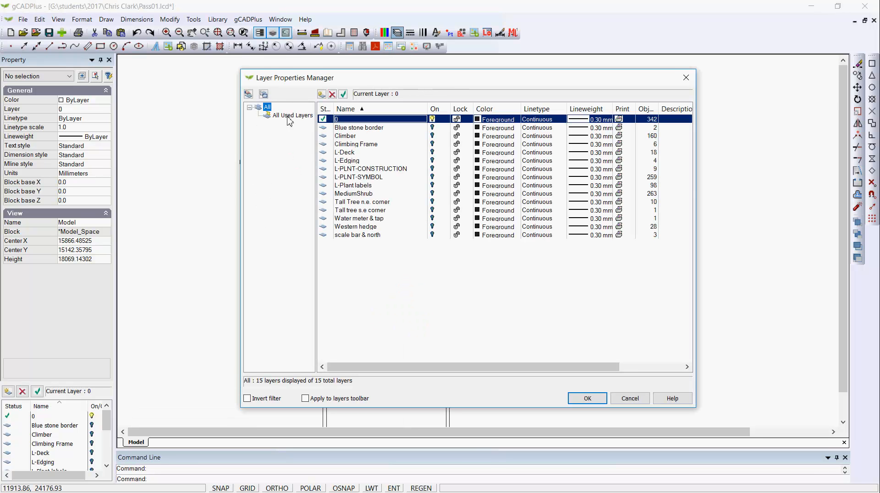
right_click(262, 110)
left_click(287, 111)
left_click(586, 399)
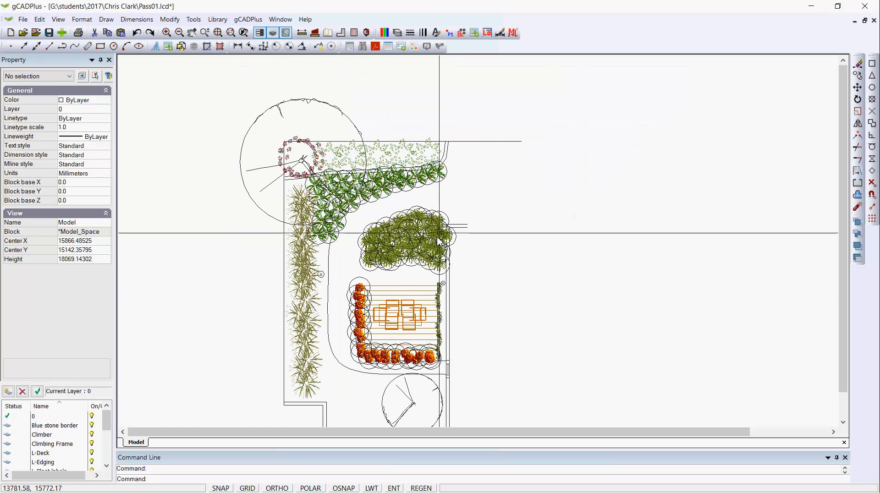
Check the object count of layer Tall Tree n.e. corner in the layer list without changing anything
left_click(397, 32)
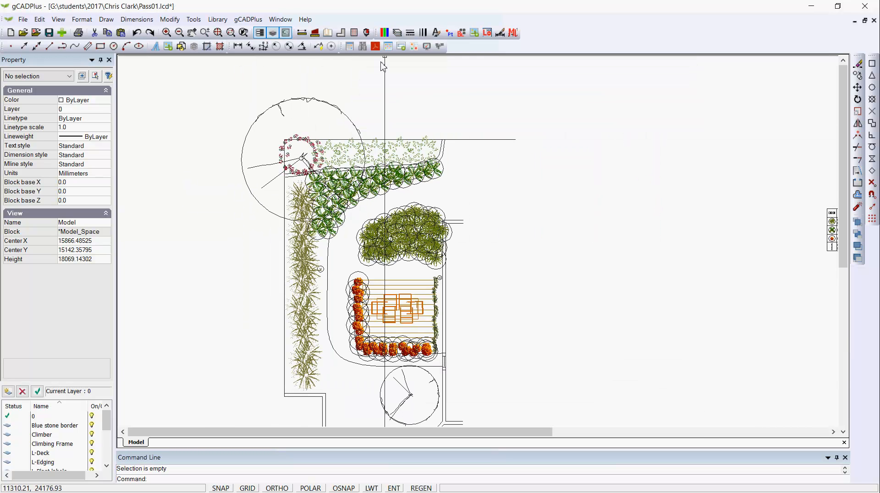
left_click(397, 35)
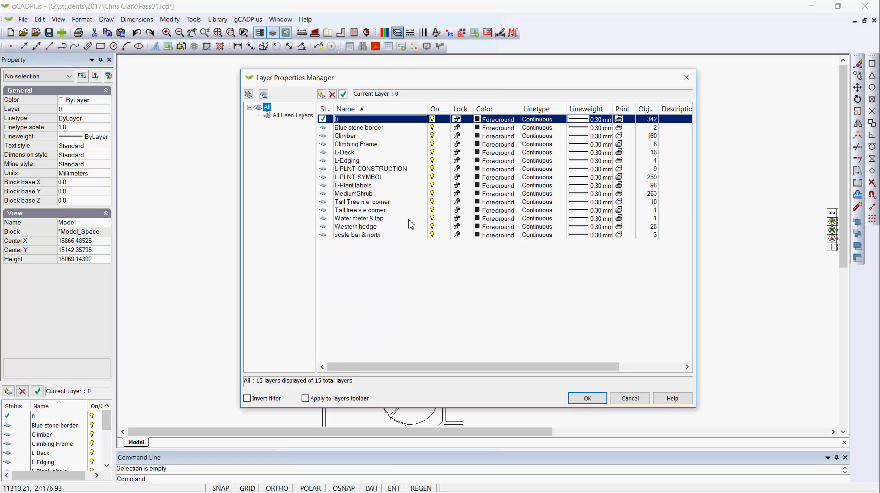
left_click(379, 204)
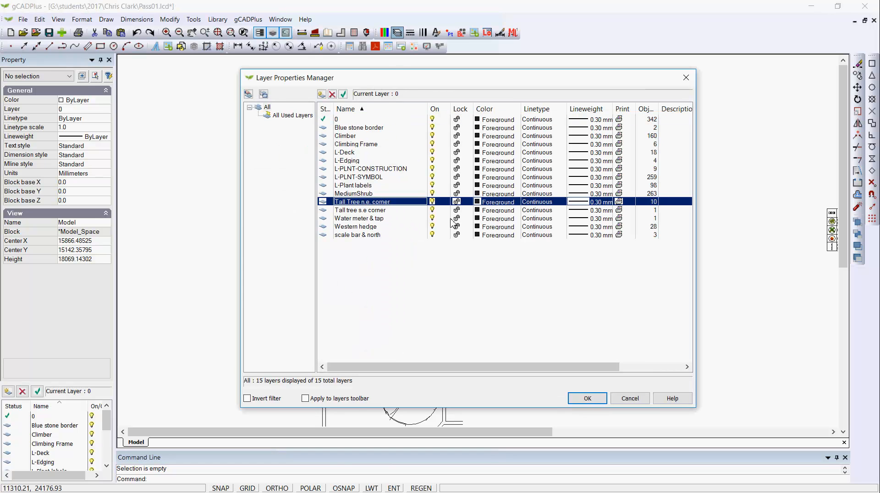
left_click(631, 399)
Inspect the layers of two branch polylines and the canopy circle inside the tree block, and recheck the layers' object counts
left_click(265, 169)
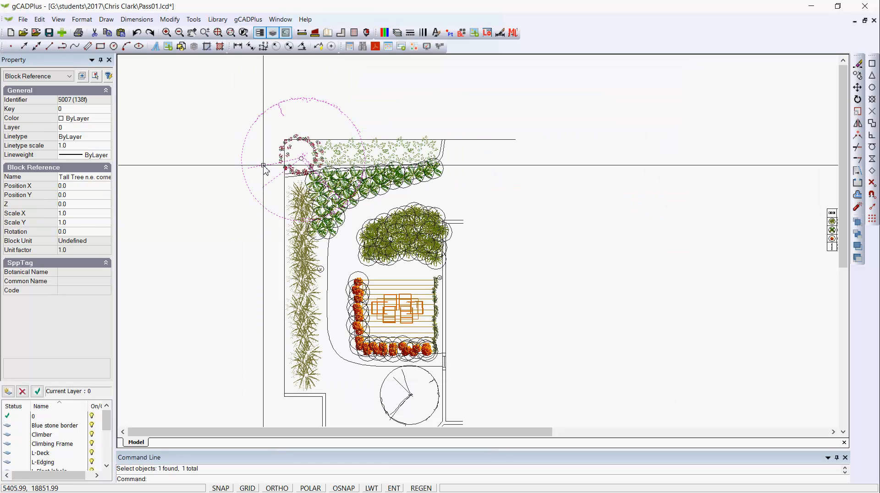
right_click(265, 171)
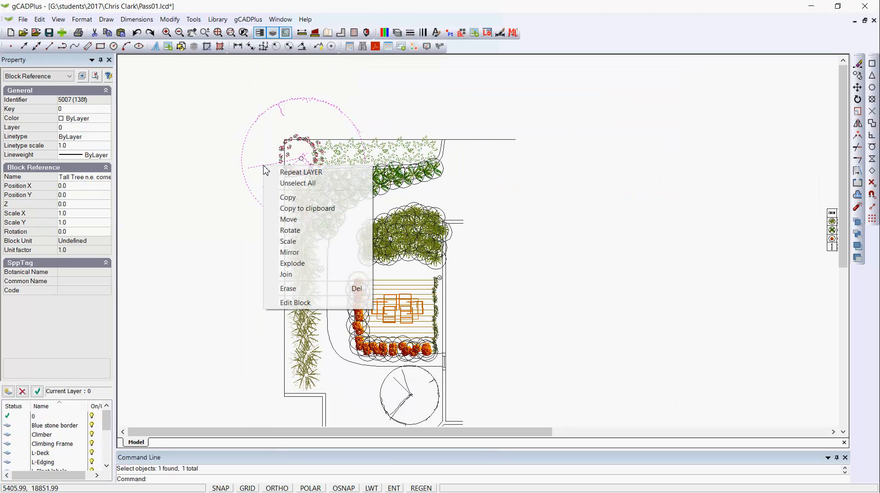
left_click(303, 303)
scroll(386, 285, "down", 1)
left_click(412, 256)
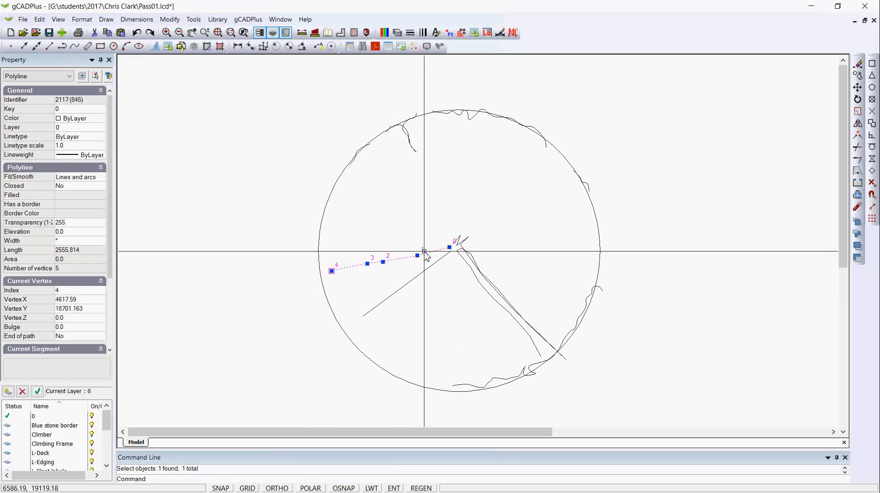
left_click(458, 246)
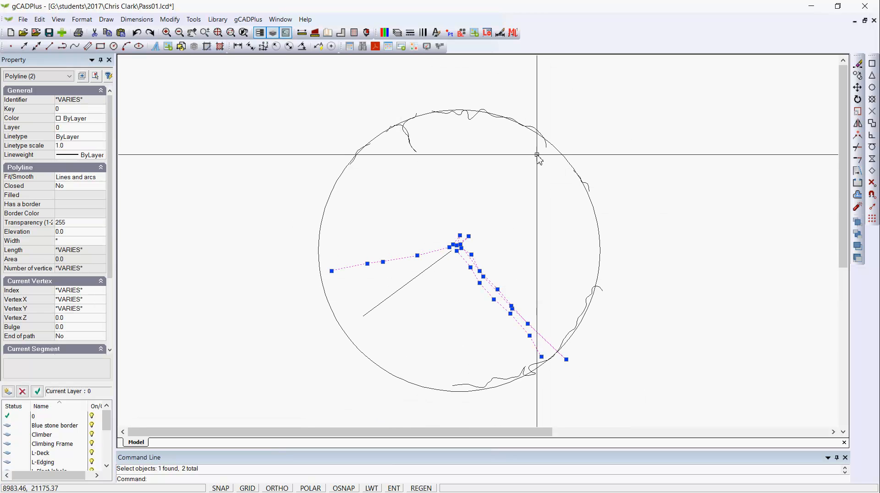
left_click(534, 133)
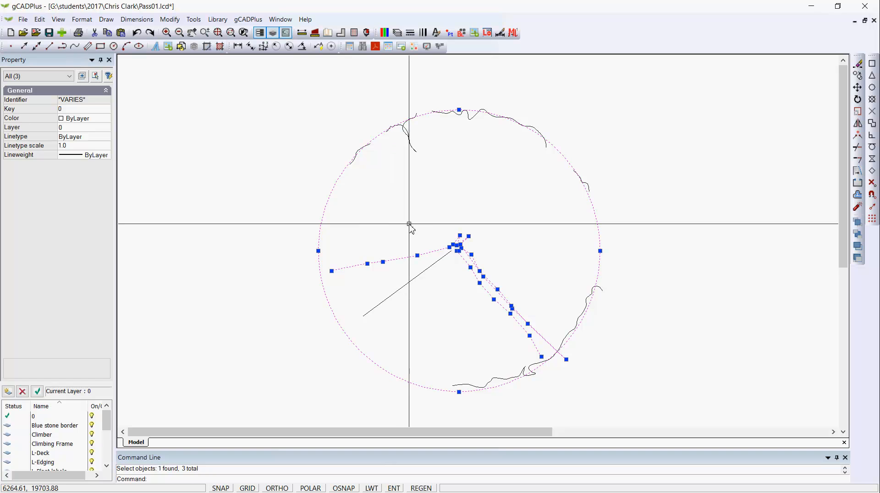
key("Escape")
right_click(441, 193)
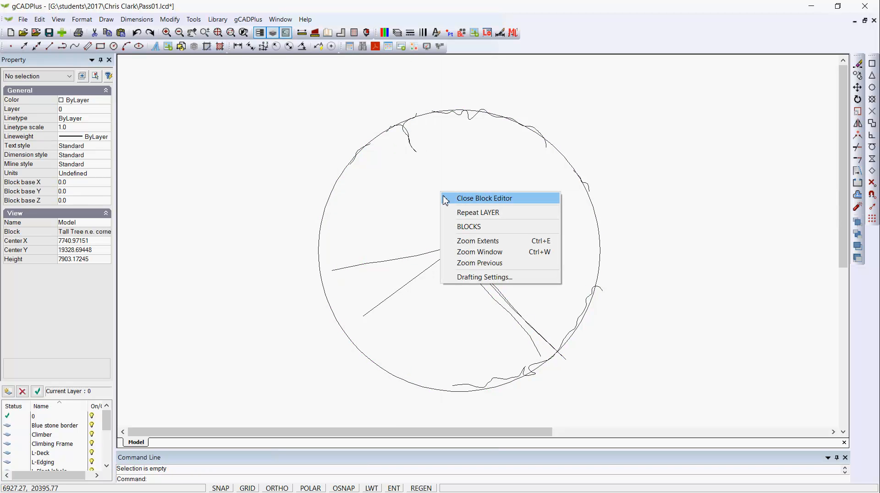
left_click(450, 203)
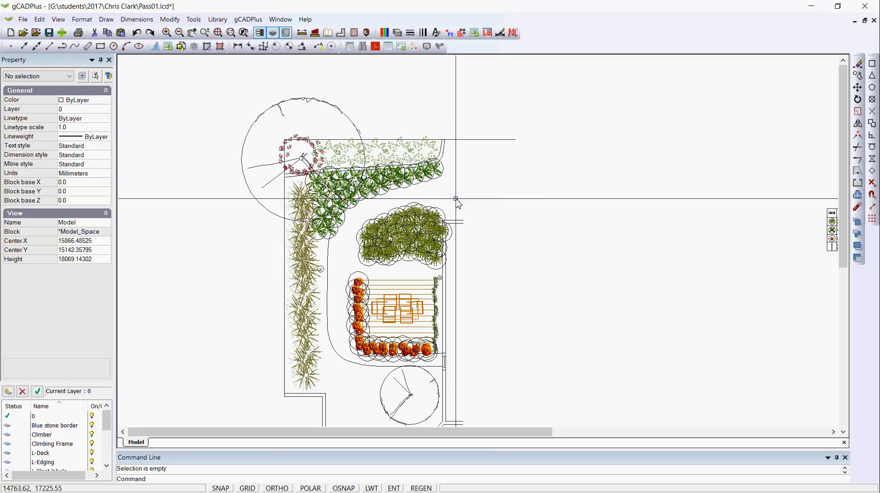
left_click(397, 33)
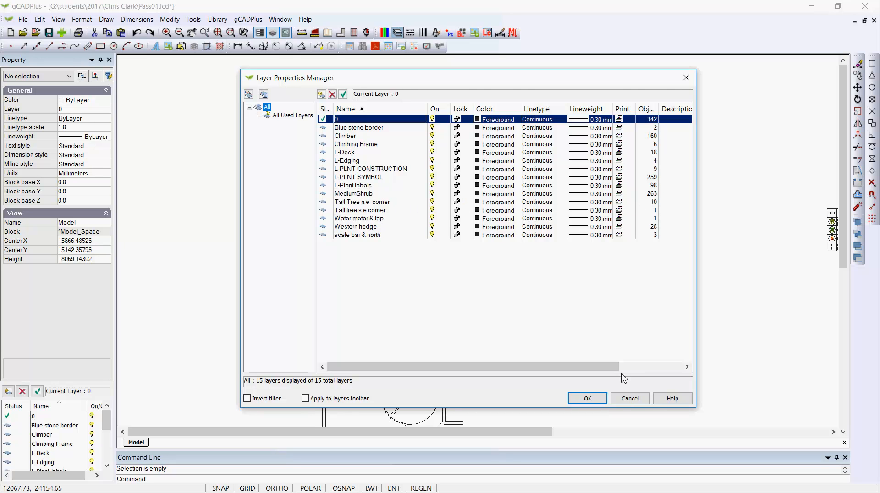
left_click(629, 398)
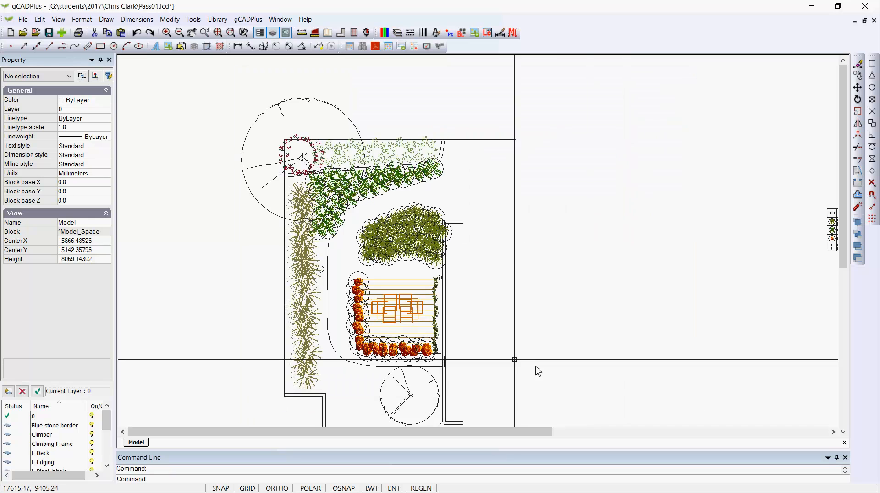
Explode the north-east tall tree's block reference and delete the Tall Tree n.e. corner block definition from the drawing
left_click(273, 122)
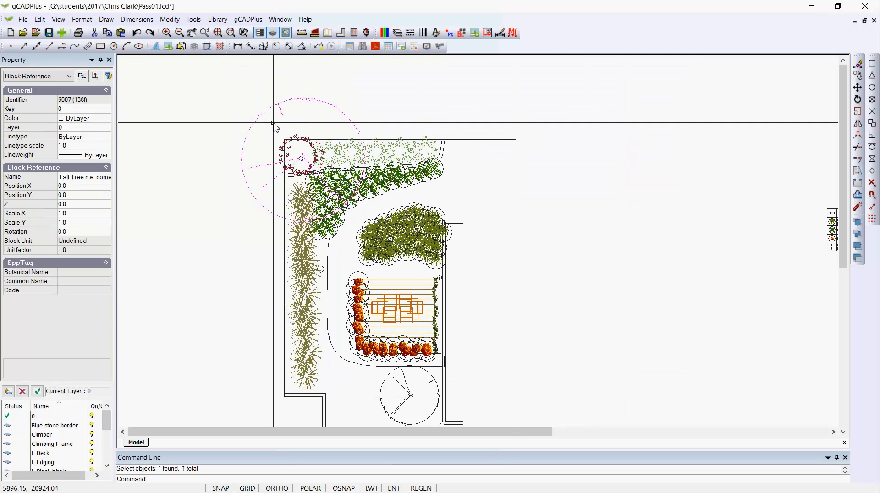
right_click(274, 123)
left_click(308, 220)
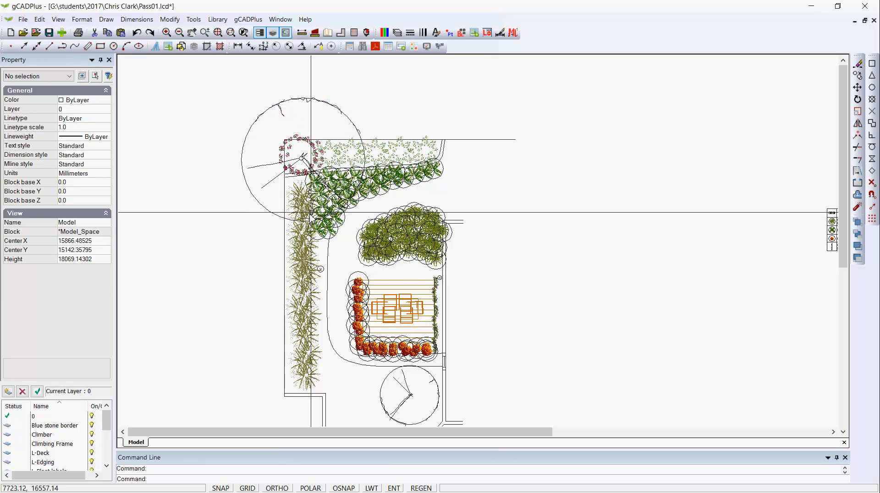
left_click(461, 32)
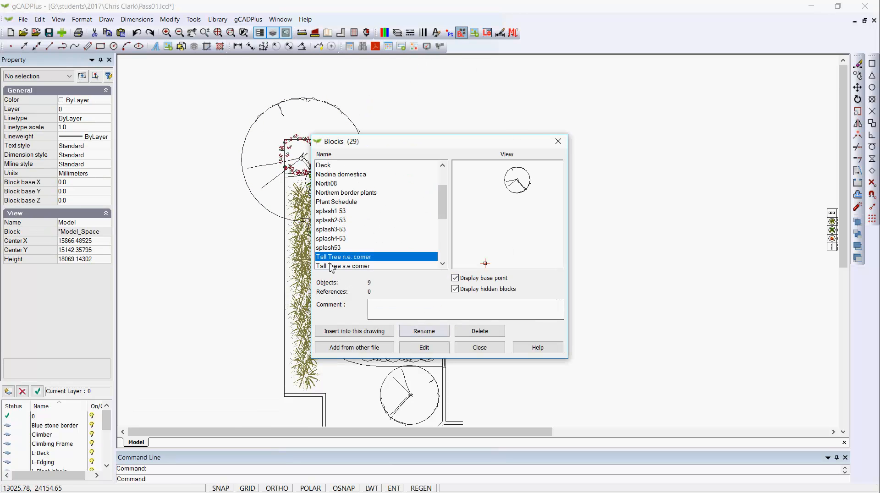
left_click(480, 331)
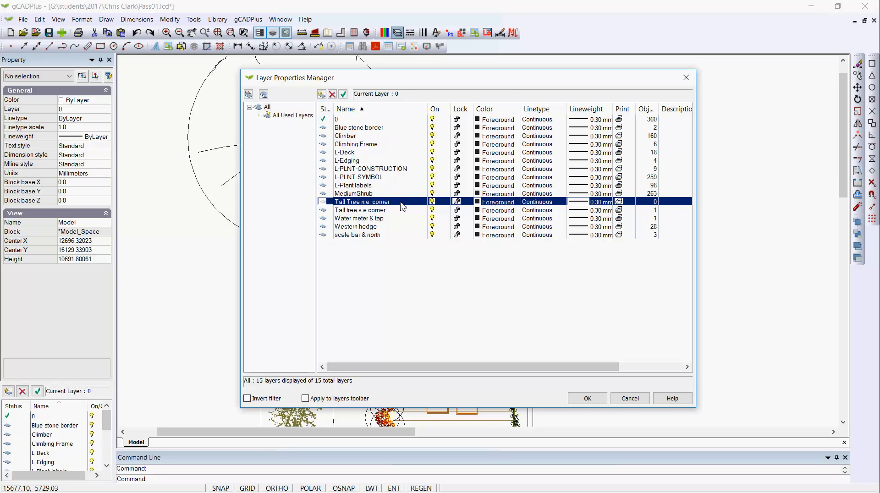
Mark the empty layer Tall Tree n.e. corner for deletion
left_click(332, 94)
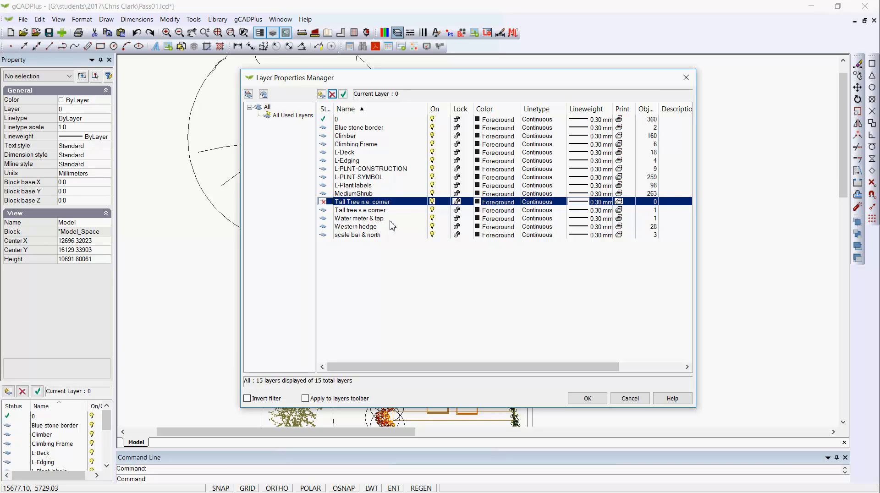